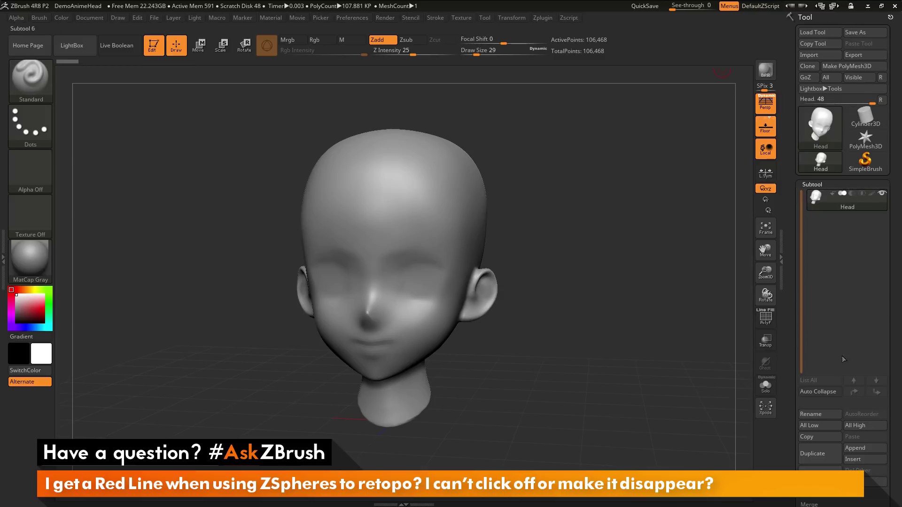
Append a ZSphere as a new subtool below the head and make it the active subtool
{"action": "left_click", "coordinate": [861, 449]}
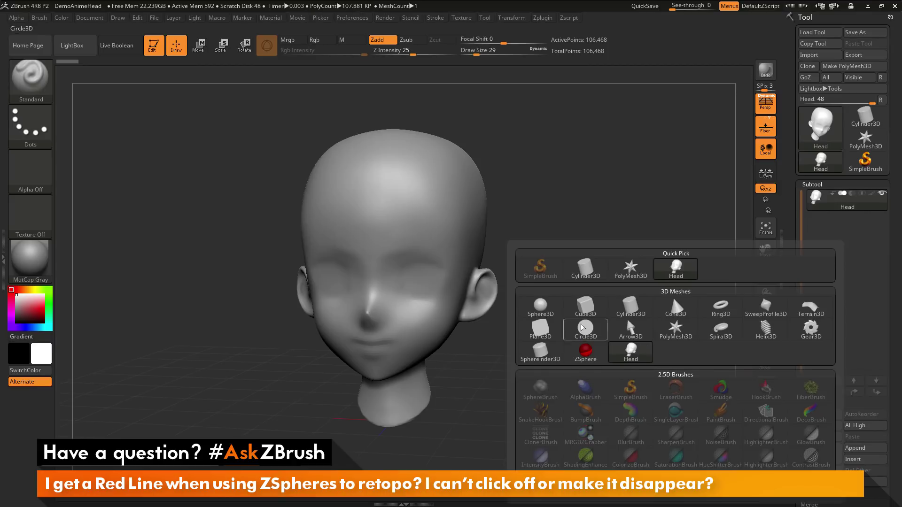
{"action": "left_click", "coordinate": [594, 357]}
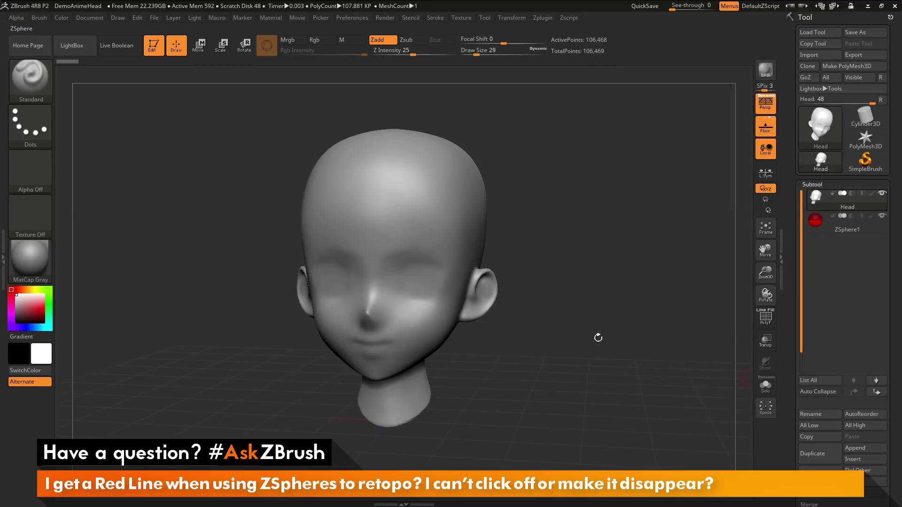
{"action": "mouse_move", "coordinate": [838, 231]}
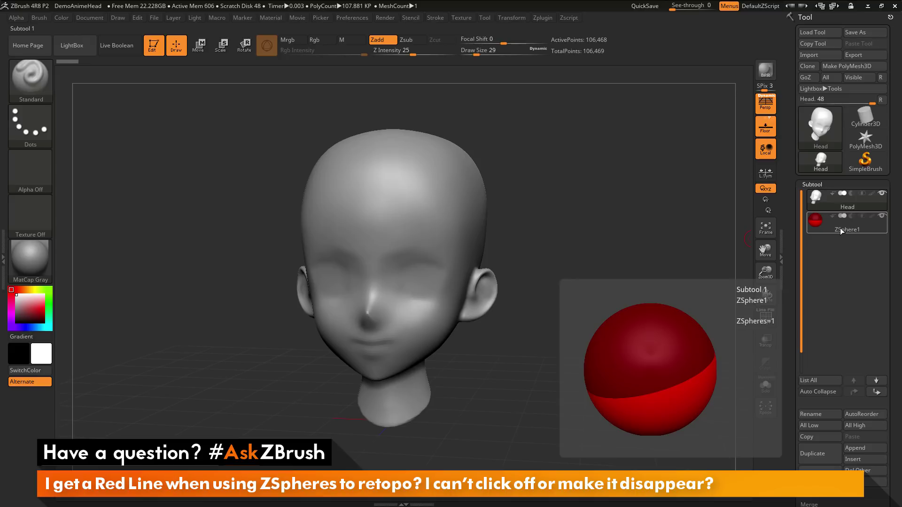
{"action": "left_click", "coordinate": [840, 229]}
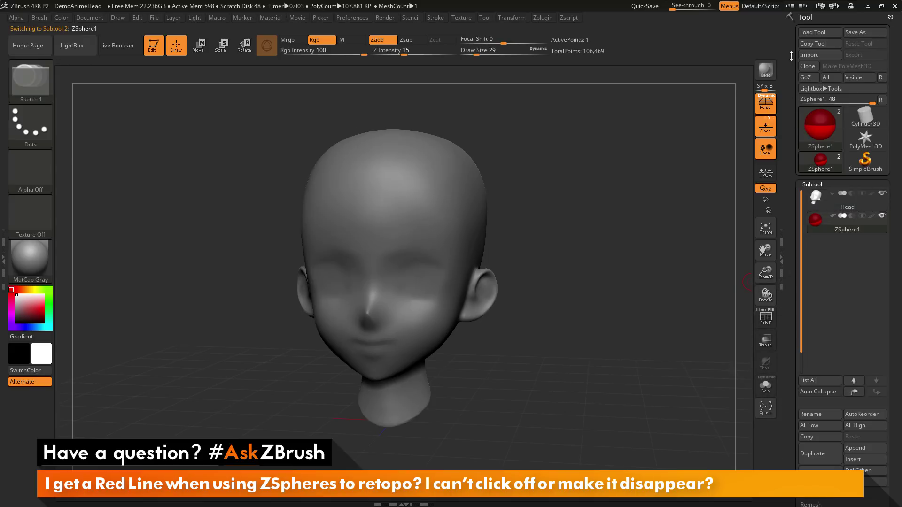
Turn on Edit Topology for the ZSphere so retopology points can be placed on the head
{"action": "left_click_drag", "start_coordinate": [791, 299], "coordinate": [783, 194]}
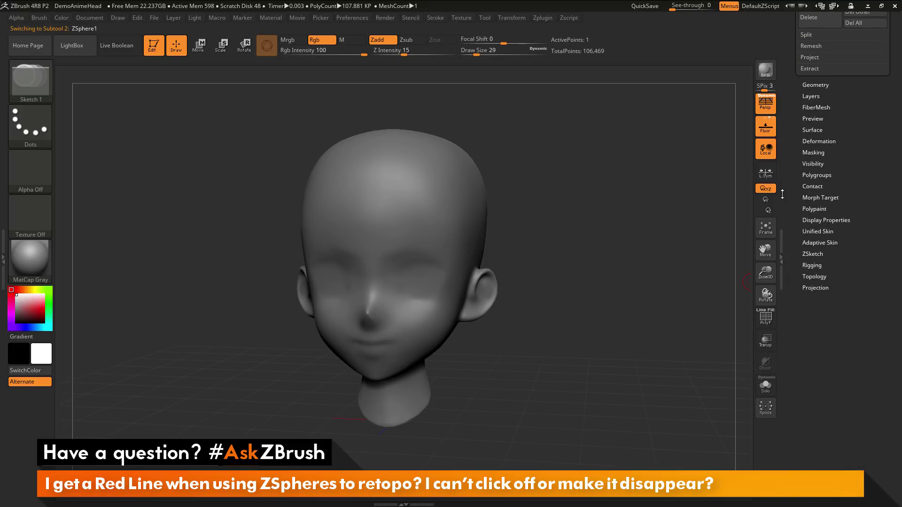
{"action": "left_click", "coordinate": [824, 278]}
{"action": "left_click_drag", "start_coordinate": [829, 193], "coordinate": [834, 276]}
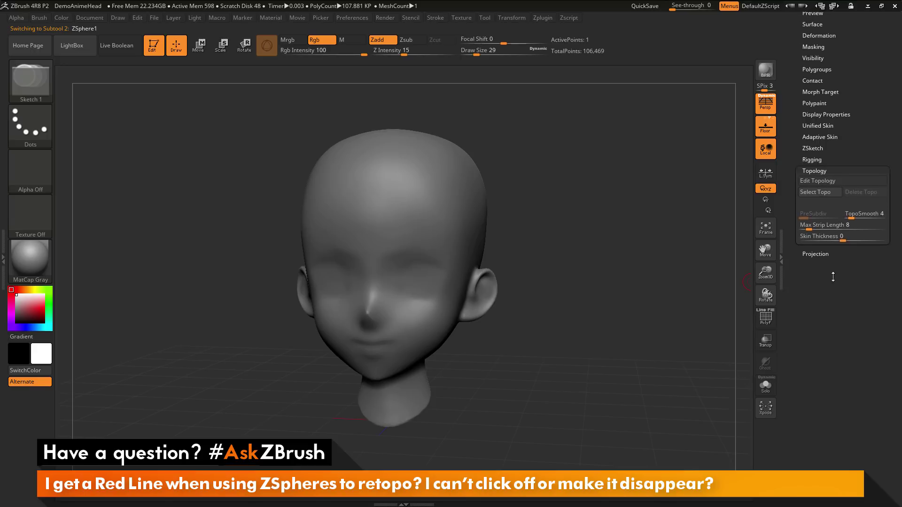
{"action": "left_click", "coordinate": [811, 181]}
Draw a closed four-point quad on the side of the forehead, above the outer end of the brow
{"action": "left_click_drag", "start_coordinate": [619, 262], "coordinate": [644, 300], "text": "shift"}
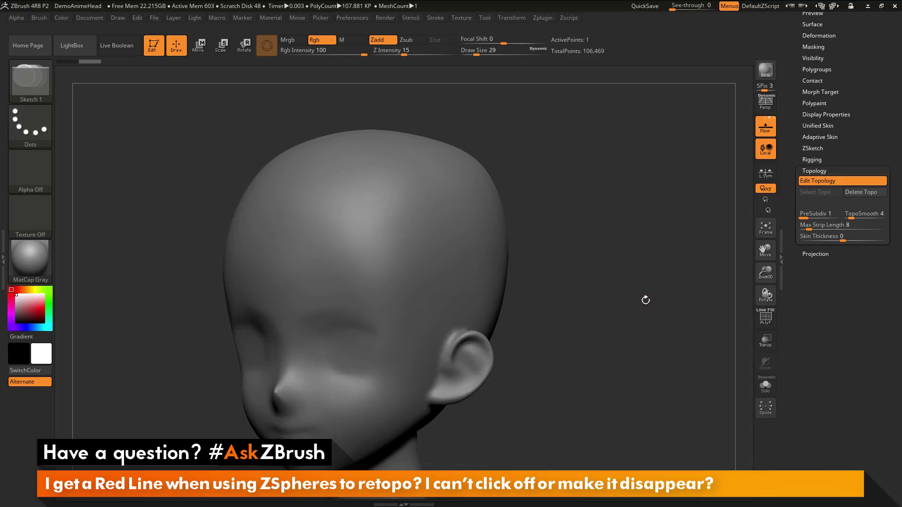
{"action": "left_click", "coordinate": [372, 258]}
{"action": "left_click", "coordinate": [395, 222]}
{"action": "left_click", "coordinate": [426, 249]}
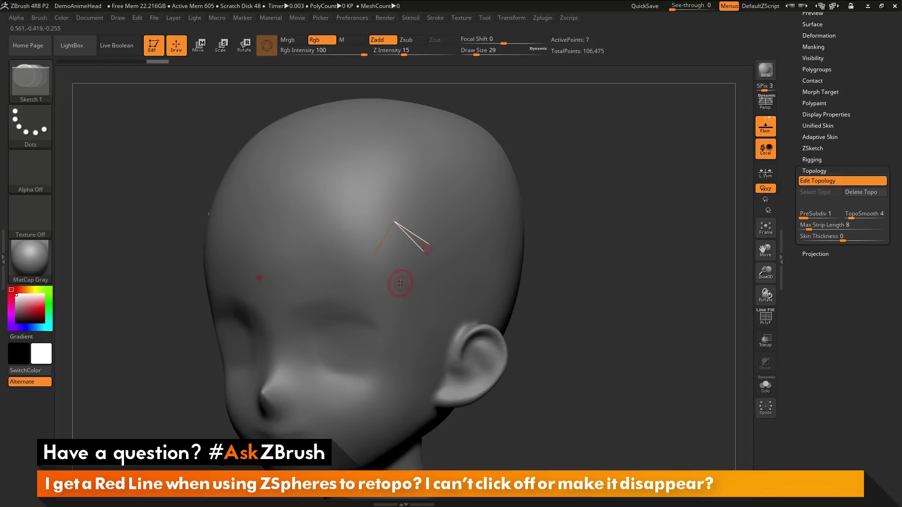
{"action": "left_click", "coordinate": [400, 283]}
{"action": "left_click", "coordinate": [372, 258]}
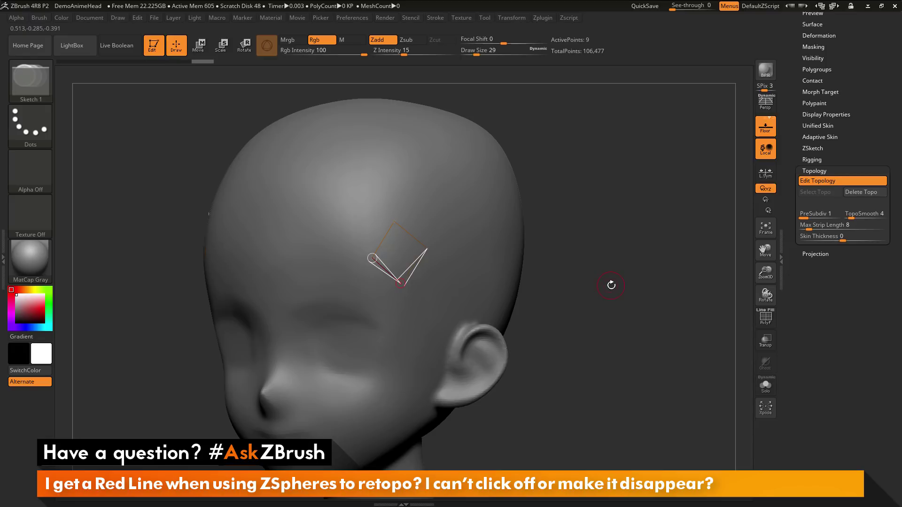
Add two connected quads to the forehead topology, one below the first quad and one beside it toward the face centre
{"action": "left_click_drag", "start_coordinate": [610, 285], "coordinate": [592, 288]}
{"action": "left_click", "coordinate": [389, 315]}
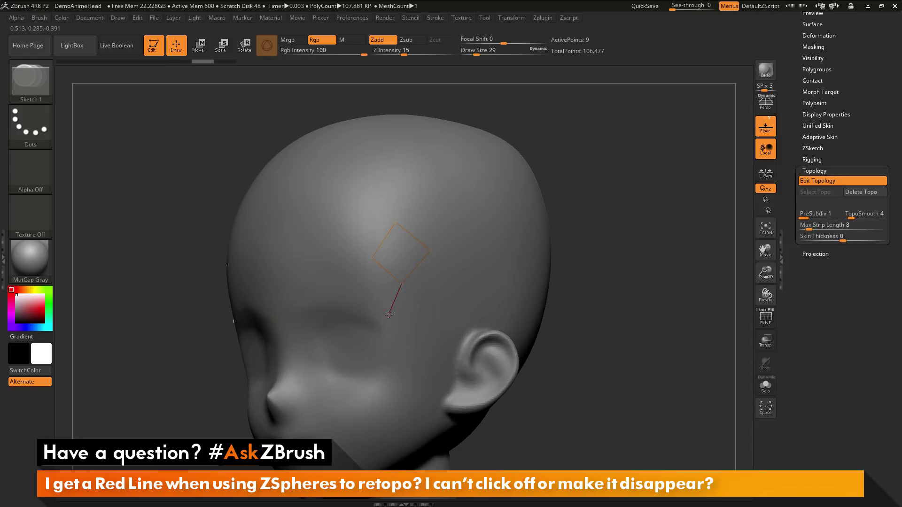
{"action": "left_click", "coordinate": [352, 294]}
{"action": "left_click", "coordinate": [371, 259]}
{"action": "left_click_drag", "start_coordinate": [678, 294], "coordinate": [685, 292]}
{"action": "left_click", "coordinate": [323, 276]}
{"action": "left_click", "coordinate": [338, 242]}
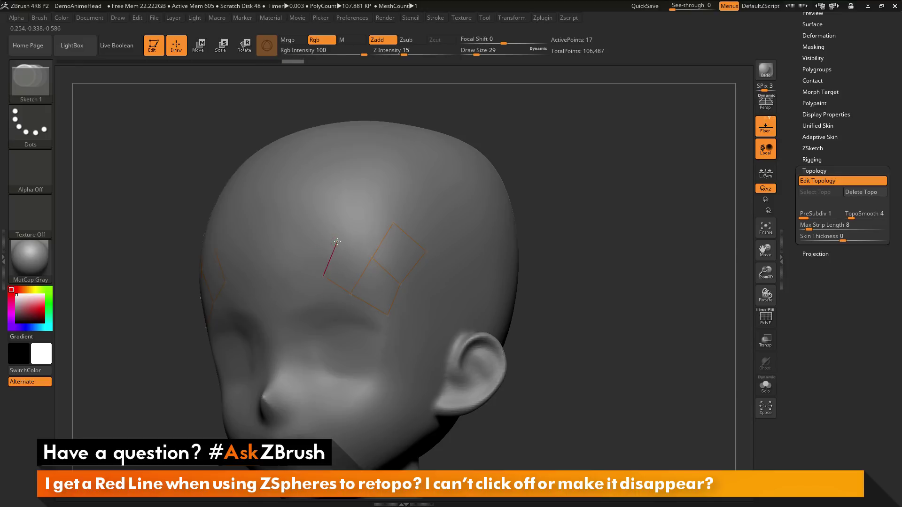
{"action": "left_click", "coordinate": [372, 258]}
Close a fourth quad above the inner one by placing a corner point and linking it from the first quad's top corner
{"action": "left_click_drag", "start_coordinate": [620, 264], "coordinate": [595, 278]}
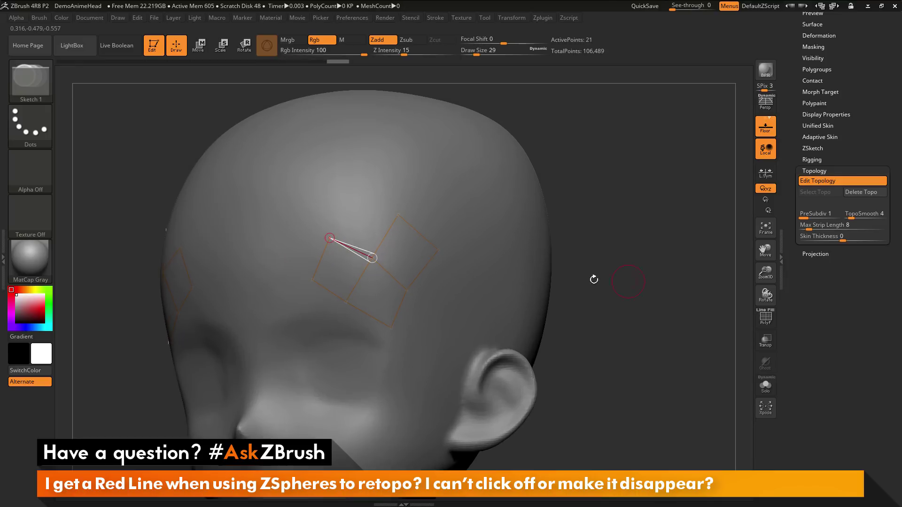
{"action": "left_click", "coordinate": [332, 234]}
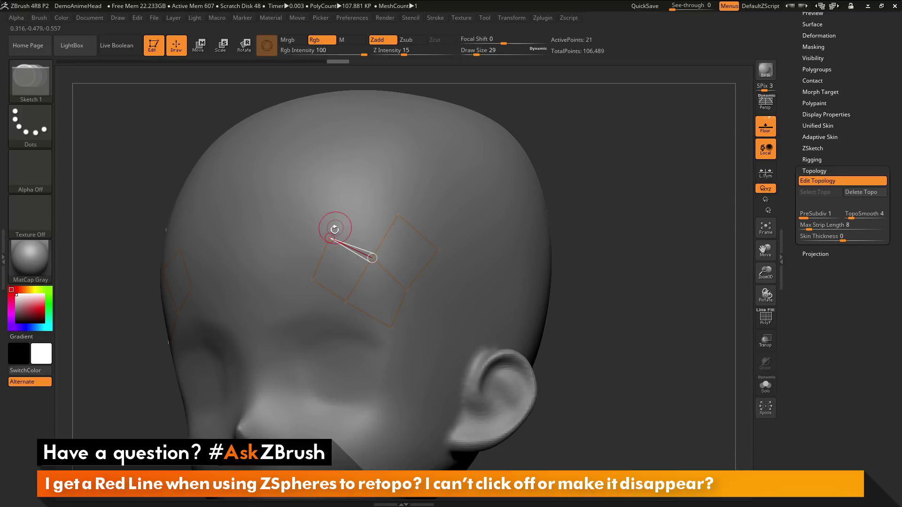
{"action": "left_click", "coordinate": [361, 194]}
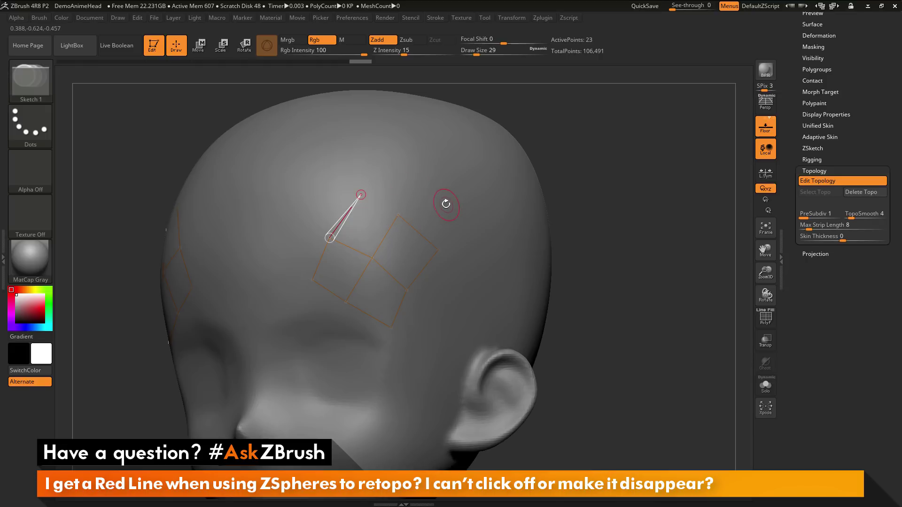
{"action": "key", "text": "ctrl"}
{"action": "left_click", "coordinate": [398, 215], "text": "ctrl"}
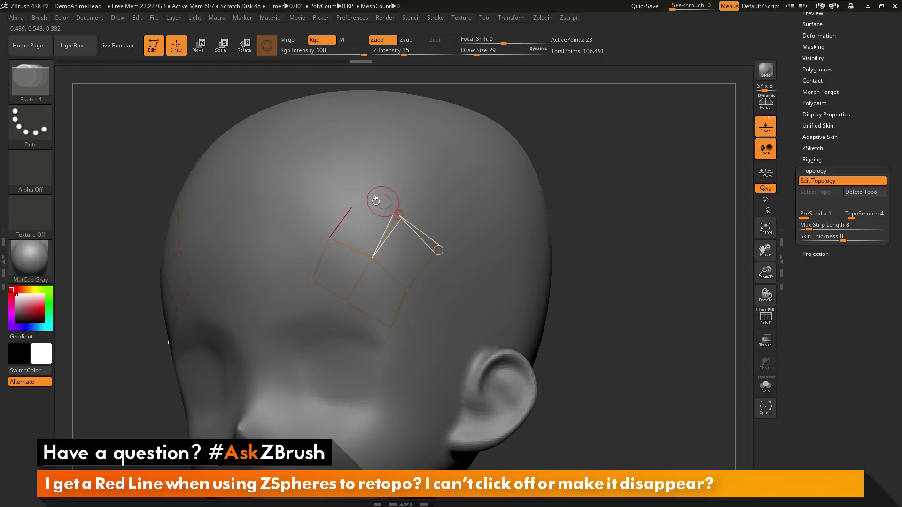
{"action": "left_click", "coordinate": [360, 193]}
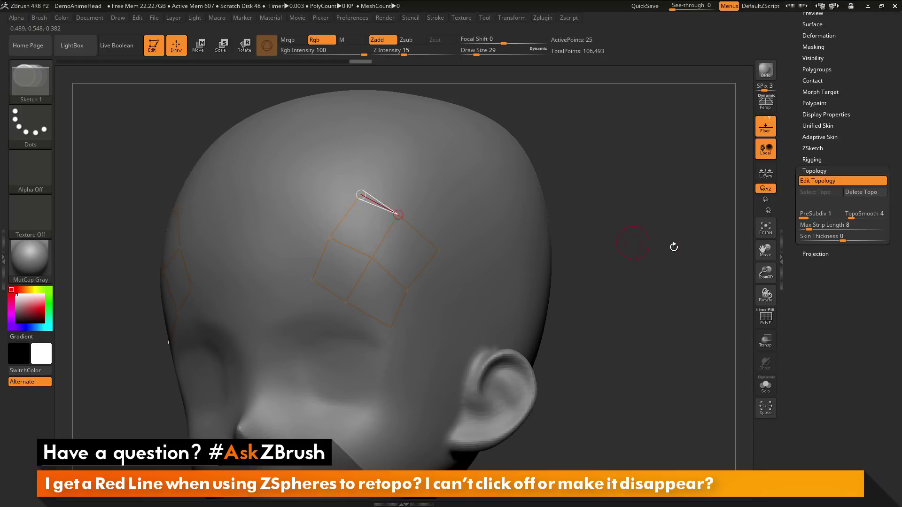
{"action": "left_click_drag", "start_coordinate": [673, 248], "coordinate": [668, 262]}
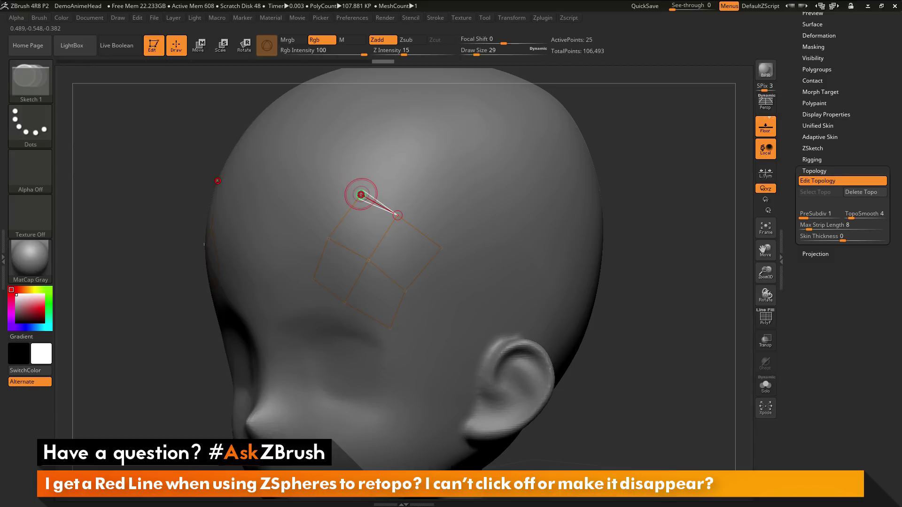
Delete the fourth quad's top corner point, place it again and connect it to both neighbouring corners
{"action": "left_click", "coordinate": [361, 195], "text": "alt"}
{"action": "key", "text": "ctrl"}
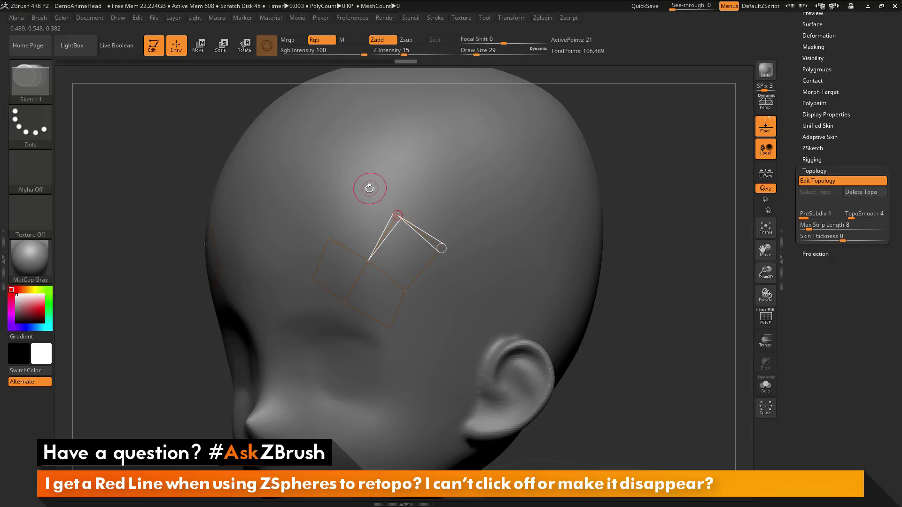
{"action": "left_click", "coordinate": [361, 193]}
{"action": "left_click", "coordinate": [328, 238]}
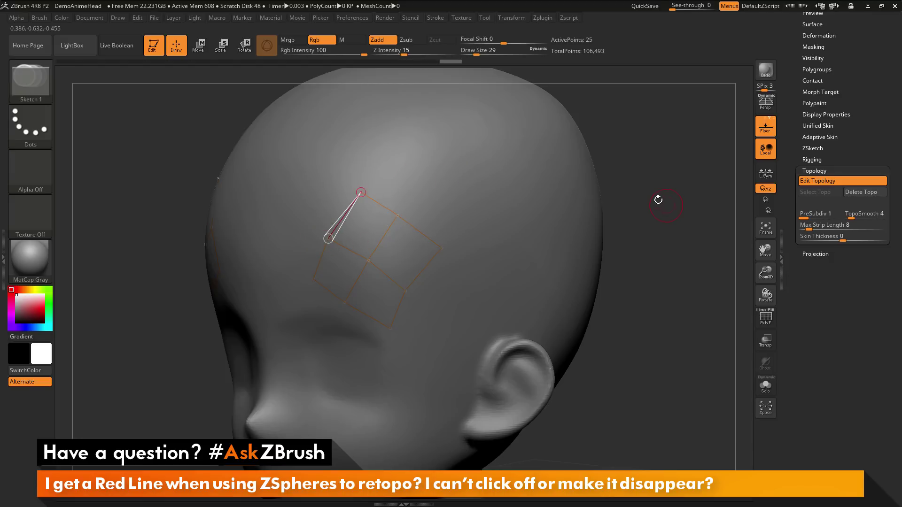
Draw a new quad higher on the forehead, starting and closing at the top corner of the existing topology
{"action": "left_click", "coordinate": [330, 165]}
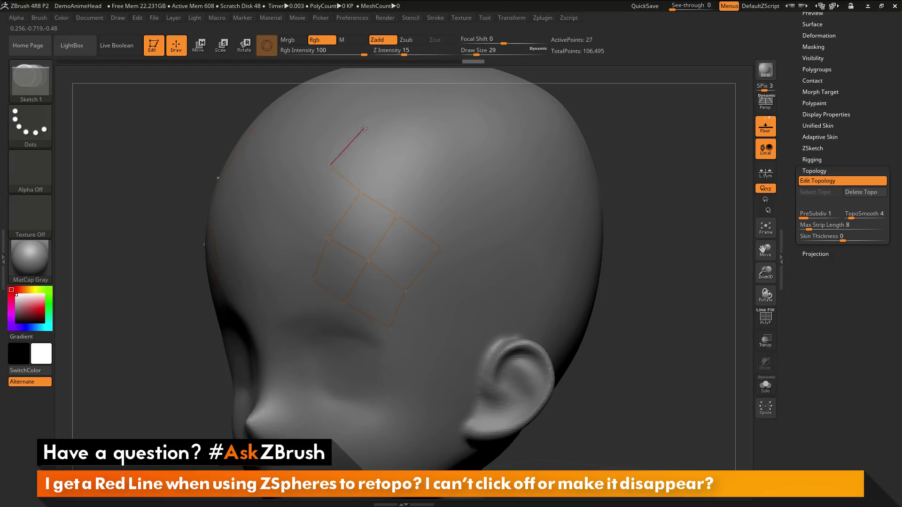
{"action": "left_click", "coordinate": [364, 128]}
{"action": "left_click", "coordinate": [395, 151]}
{"action": "left_click", "coordinate": [361, 192]}
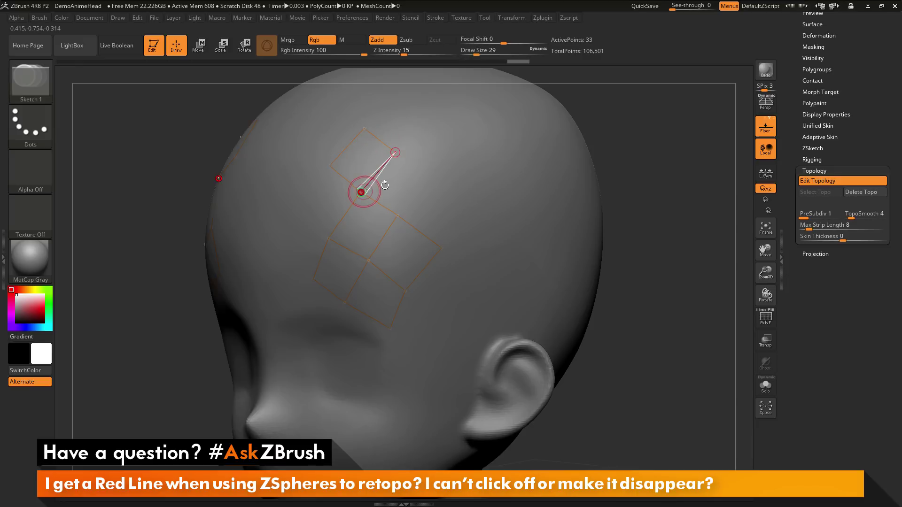
Extend the upper row with two more quads toward the ear, joining them to the corners of the row below
{"action": "left_click", "coordinate": [425, 171]}
{"action": "left_click", "coordinate": [398, 216]}
{"action": "left_click", "coordinate": [473, 201]}
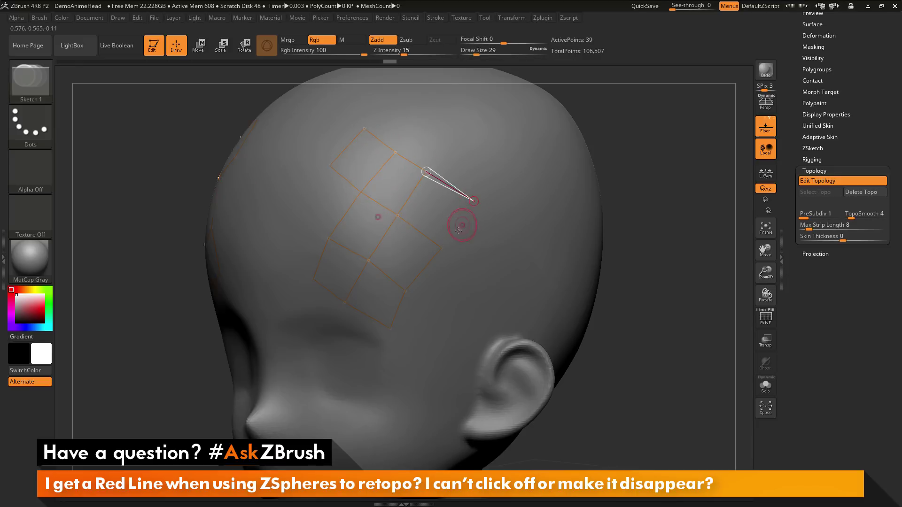
{"action": "left_click", "coordinate": [442, 248]}
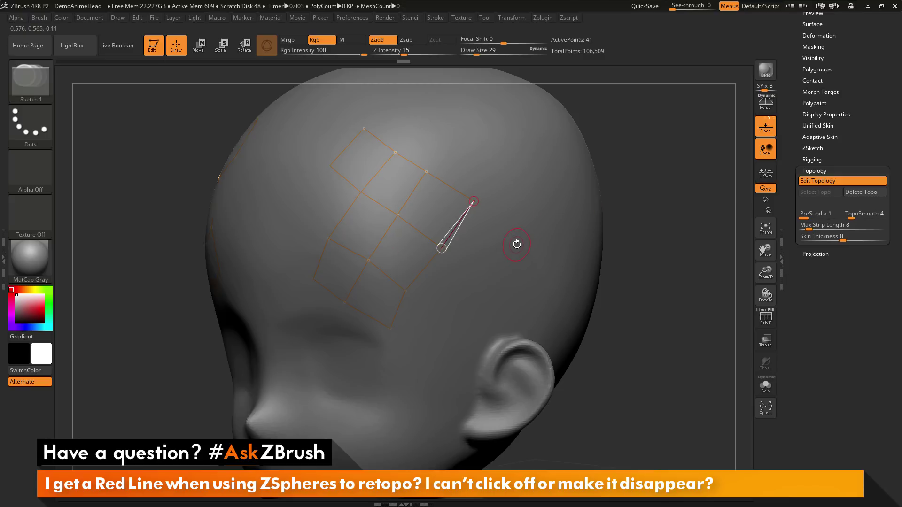
Switch to Move mode and try to clear the red active line leading to the loose point above the ear
{"action": "key", "text": "w"}
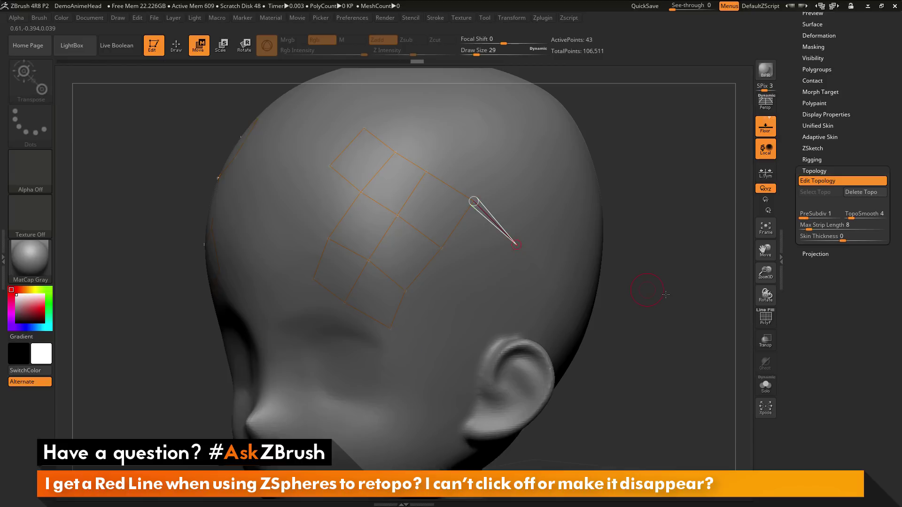
{"action": "left_click_drag", "start_coordinate": [667, 294], "coordinate": [658, 282]}
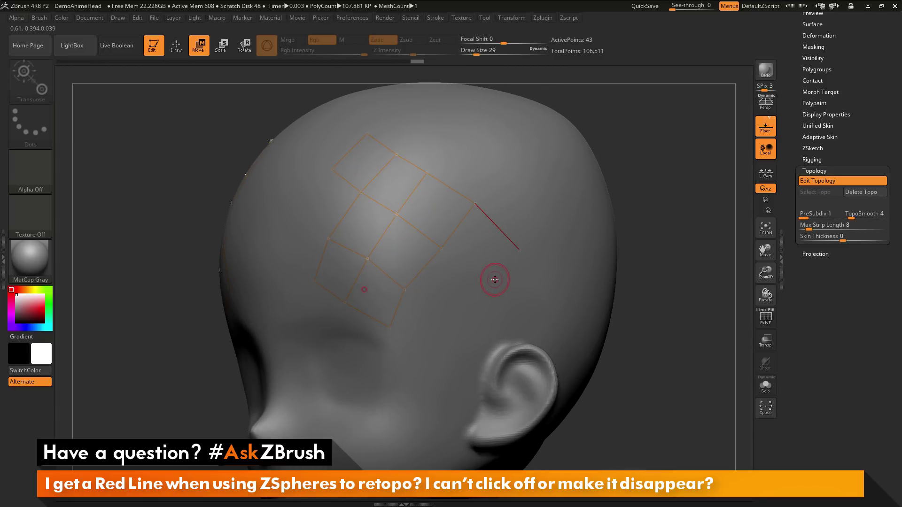
{"action": "left_click", "coordinate": [535, 326]}
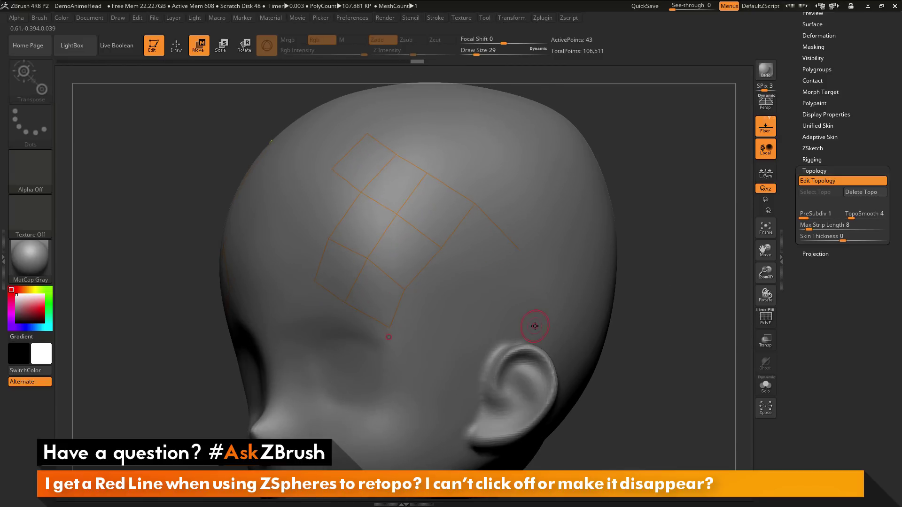
{"action": "left_click", "coordinate": [520, 250]}
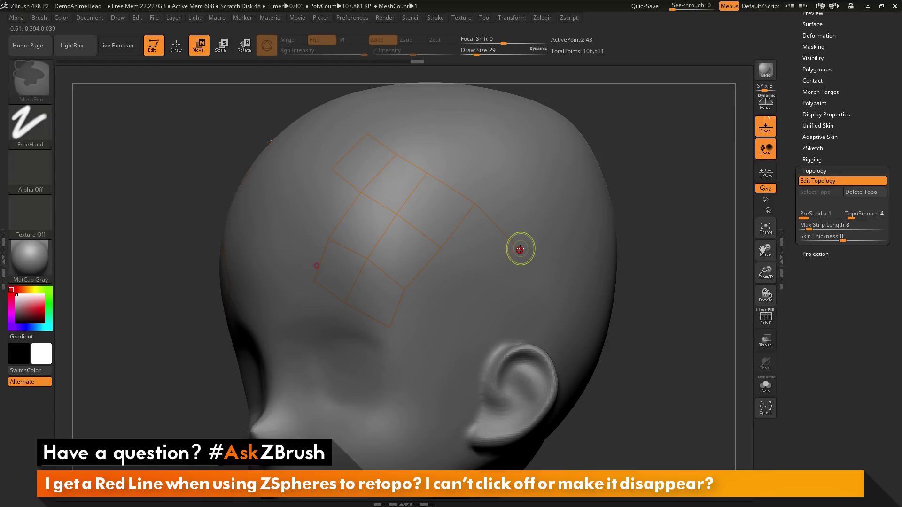
{"action": "left_click", "coordinate": [492, 288]}
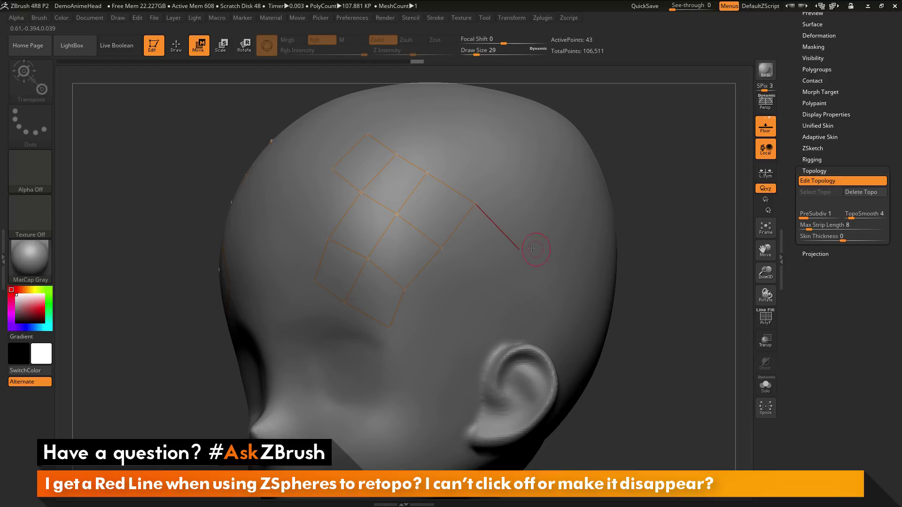
{"action": "key", "text": "ctrl+z"}
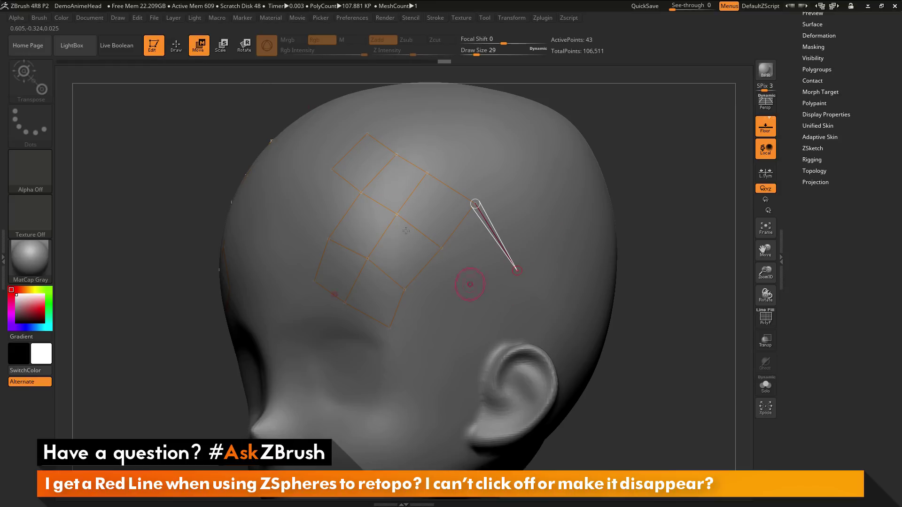
Extend the loose edge above the ear by one point in Draw mode, and delete both loose points
{"action": "left_click", "coordinate": [176, 46]}
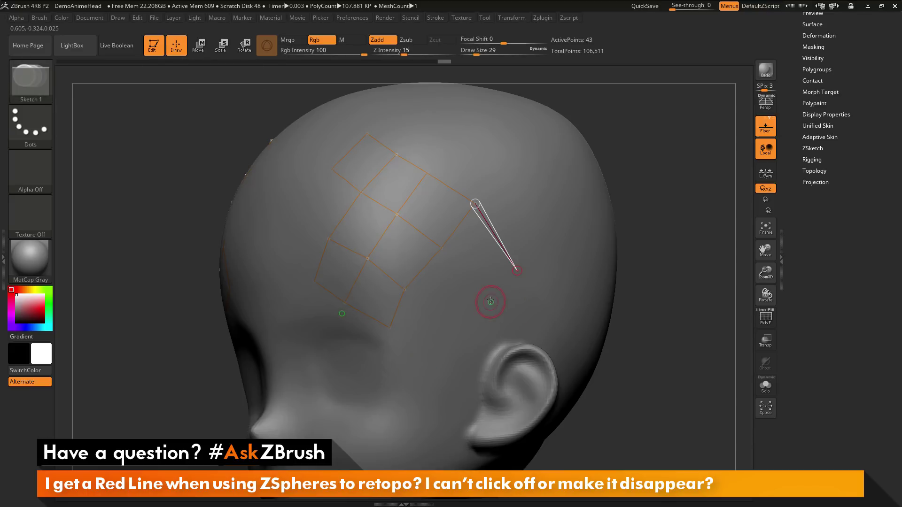
{"action": "left_click", "coordinate": [487, 297]}
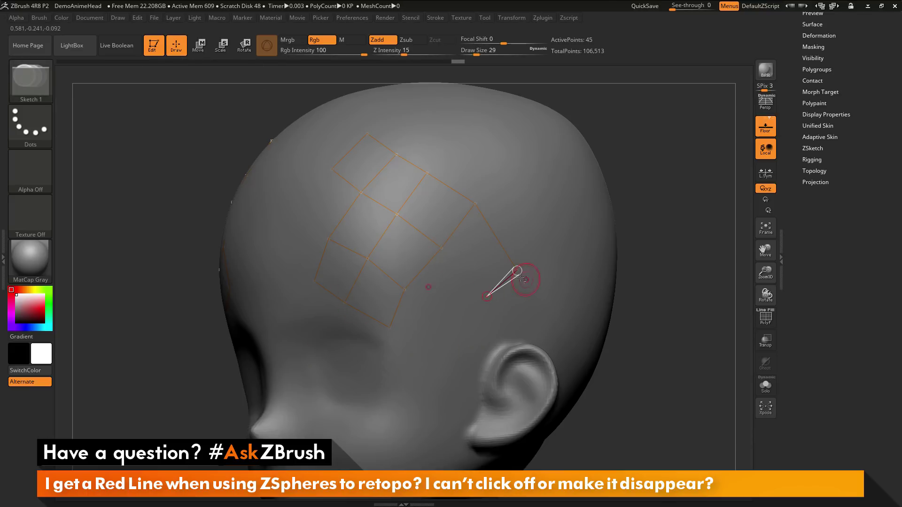
{"action": "left_click", "coordinate": [487, 296], "text": "alt"}
{"action": "left_click", "coordinate": [516, 271], "text": "alt"}
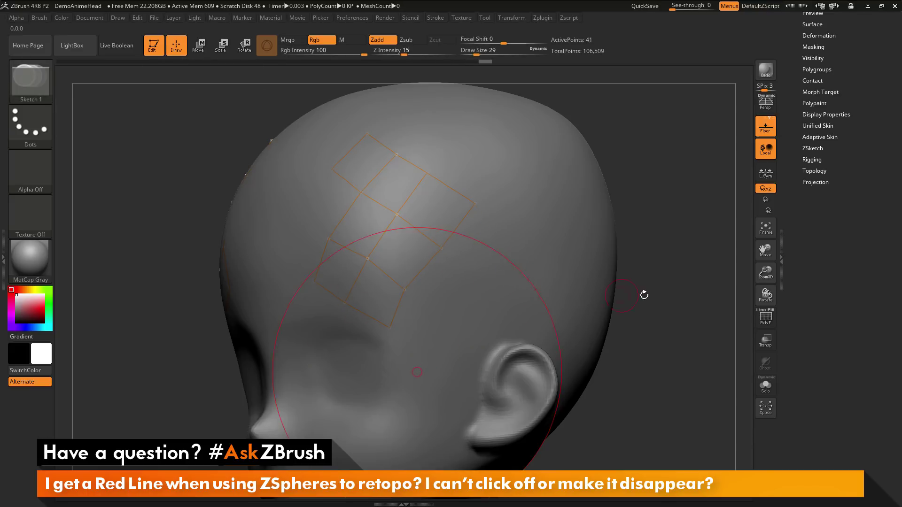
Draw another quad from the upper row's end corner toward the ear, and add one loose point above the ear from its lower corner
{"action": "left_click", "coordinate": [475, 205], "text": "ctrl"}
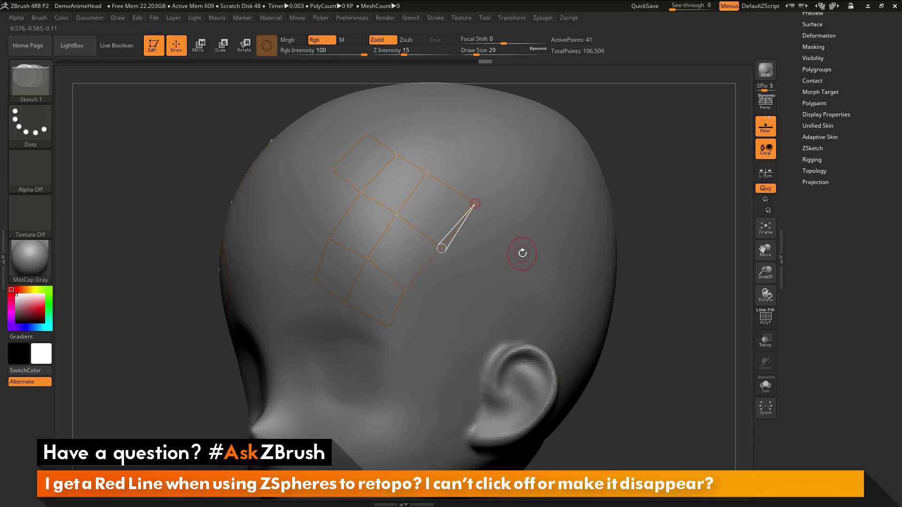
{"action": "left_click", "coordinate": [523, 252]}
{"action": "left_click", "coordinate": [490, 290]}
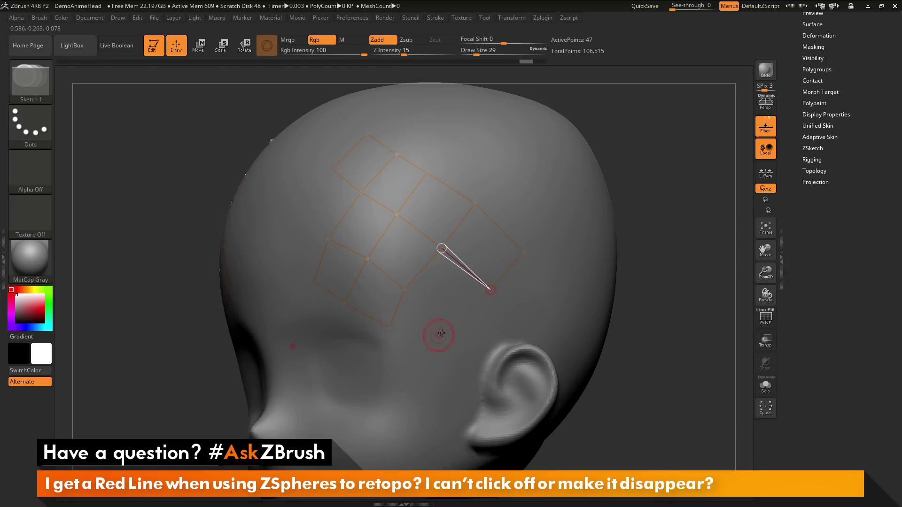
{"action": "left_click", "coordinate": [465, 327]}
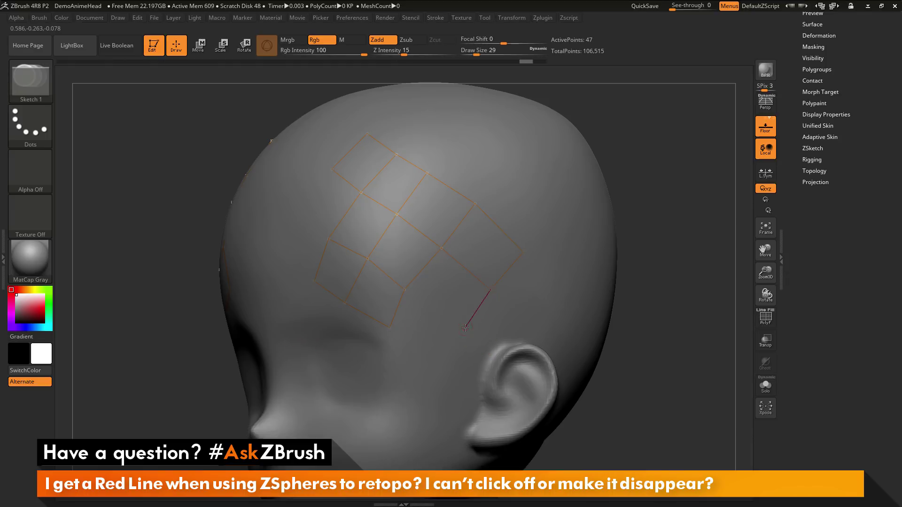
Try the Move, Scale and Rotate modes on the loose point above the ear, shifting it slightly along the head
{"action": "left_click", "coordinate": [197, 45]}
{"action": "left_click", "coordinate": [220, 45]}
{"action": "left_click", "coordinate": [244, 47]}
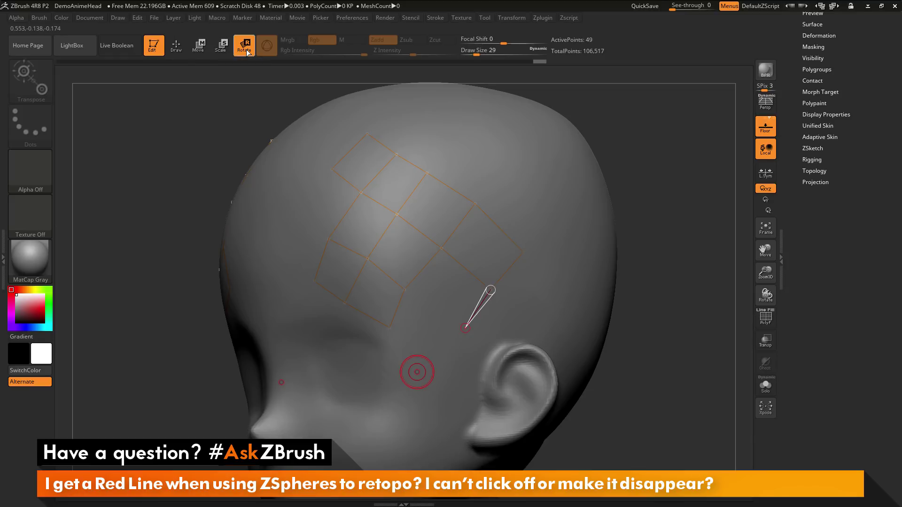
{"action": "left_click", "coordinate": [199, 46]}
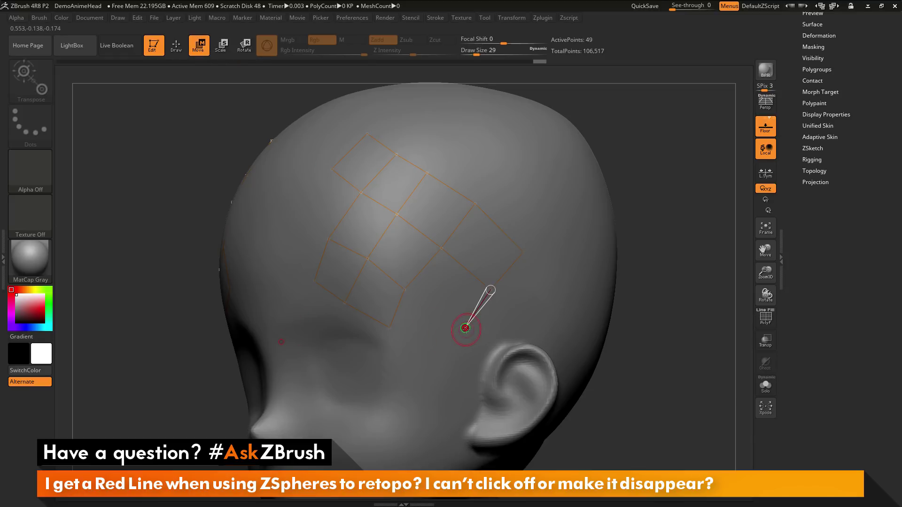
{"action": "key", "text": "r"}
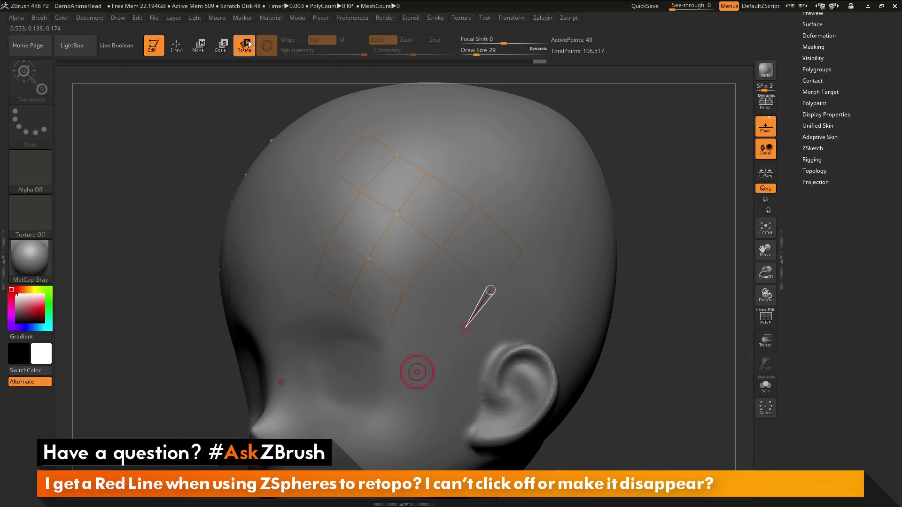
{"action": "left_click_drag", "start_coordinate": [465, 328], "coordinate": [397, 329]}
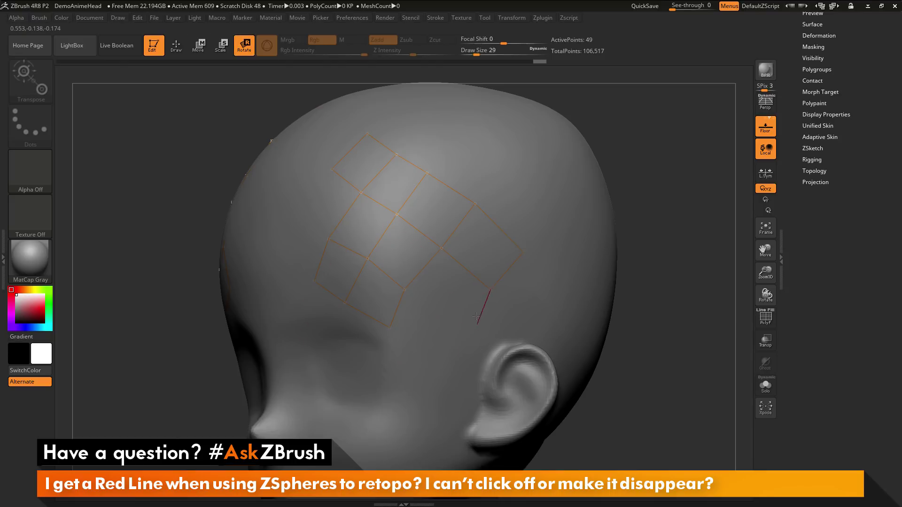
{"action": "key", "text": "e"}
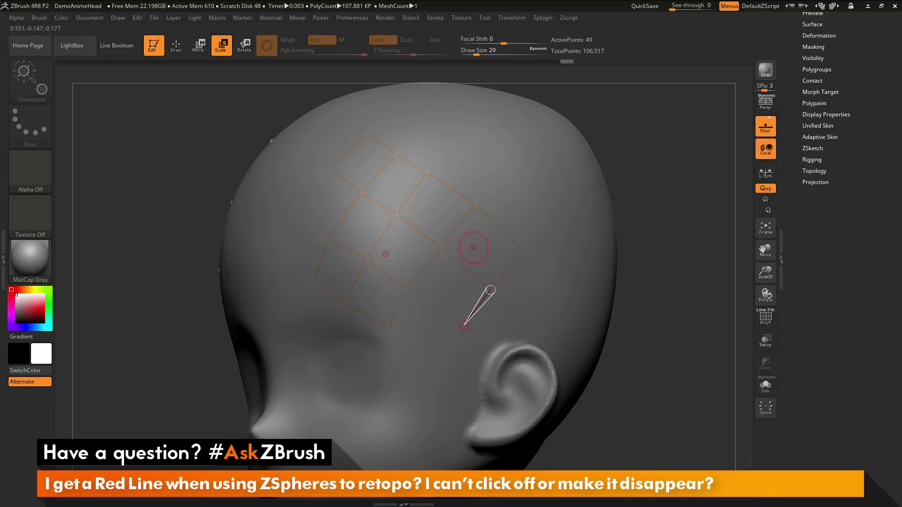
{"action": "key", "text": "w"}
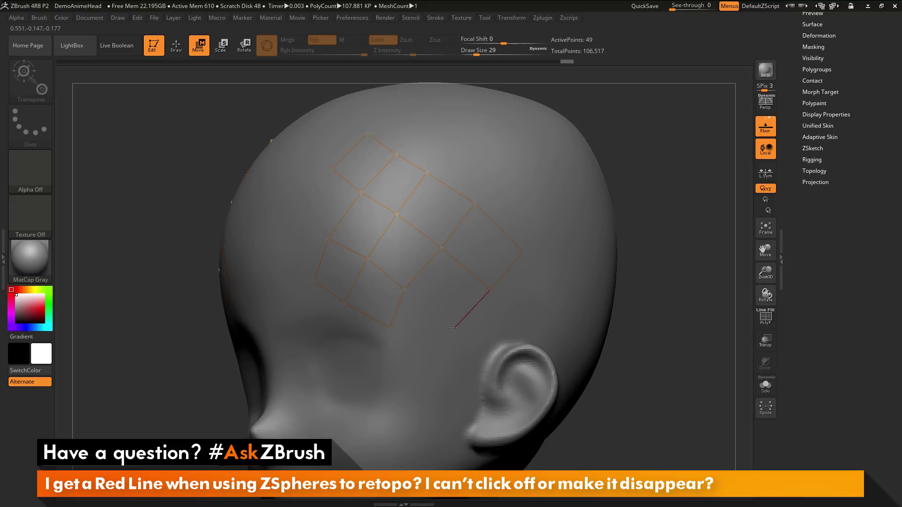
In Draw mode, try to join the loose edge above the ear to the nearest lower-row corner, and undo the connection
{"action": "left_click", "coordinate": [178, 48]}
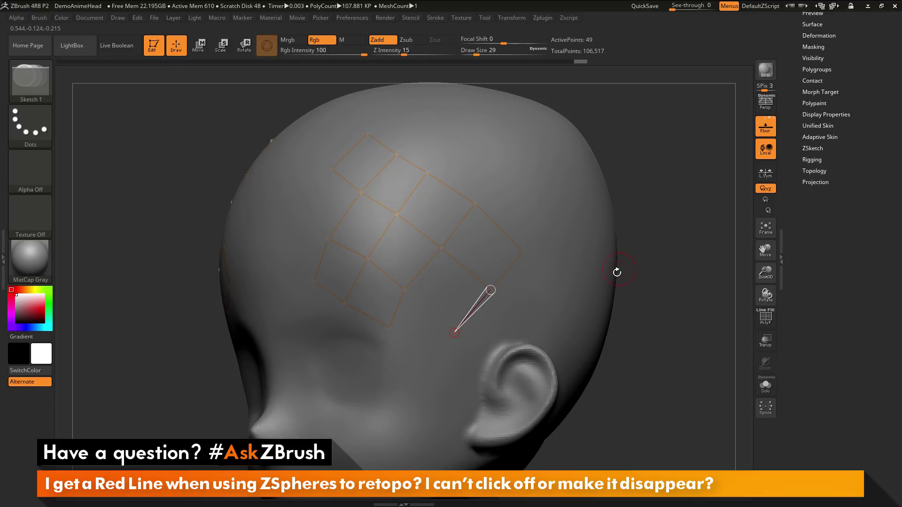
{"action": "left_click_drag", "start_coordinate": [692, 219], "coordinate": [648, 310], "text": "alt"}
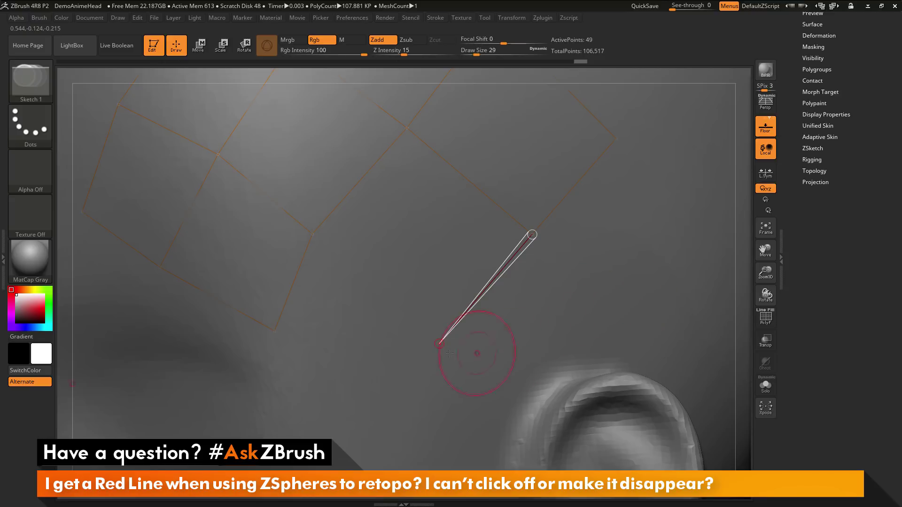
{"action": "left_click", "coordinate": [312, 234]}
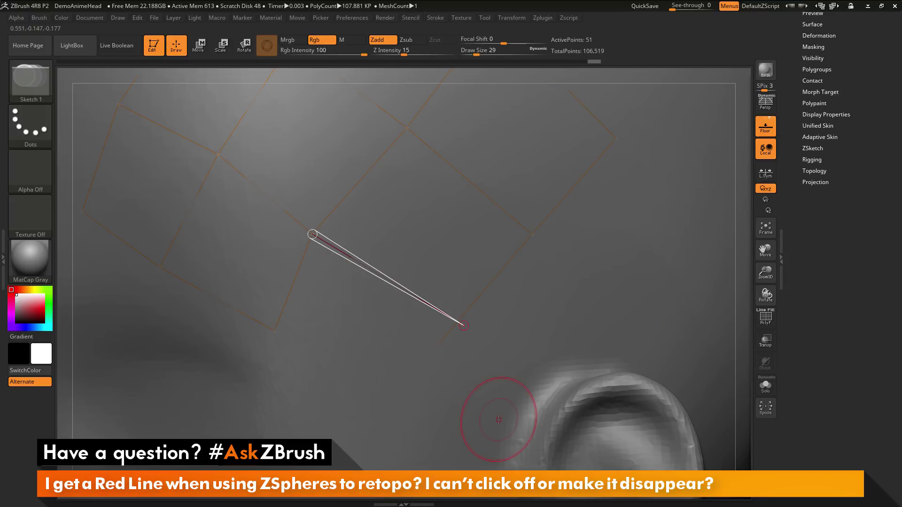
{"action": "key", "text": "ctrl+z"}
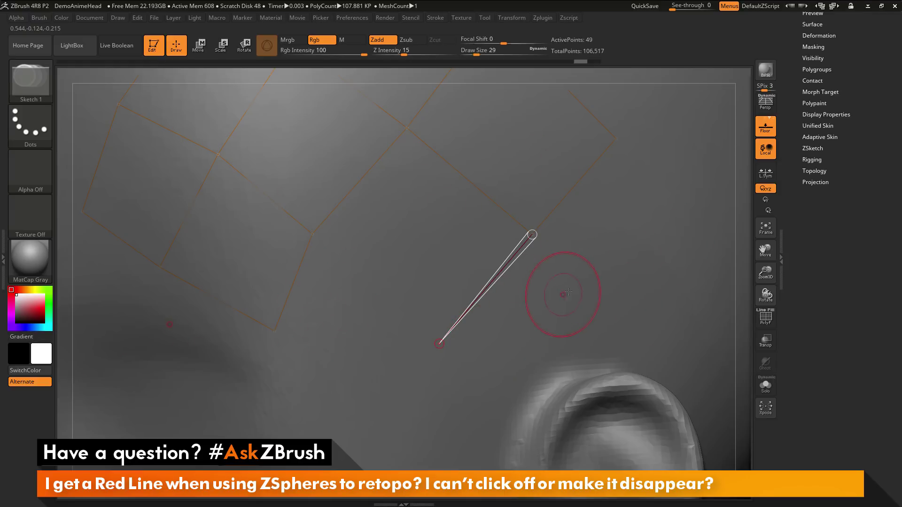
{"action": "mouse_move", "coordinate": [766, 271]}
{"action": "left_mouse_down"}
{"action": "mouse_move", "coordinate": [766, 254]}
{"action": "mouse_move", "coordinate": [766, 270]}
{"action": "left_mouse_up"}
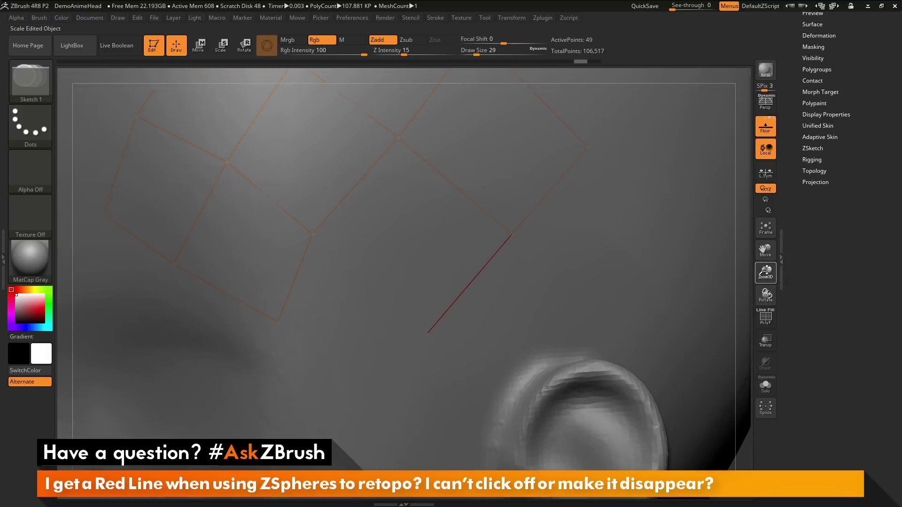
Switch to Move mode and clear the red active line from the loose edge above the ear
{"action": "left_click", "coordinate": [198, 45]}
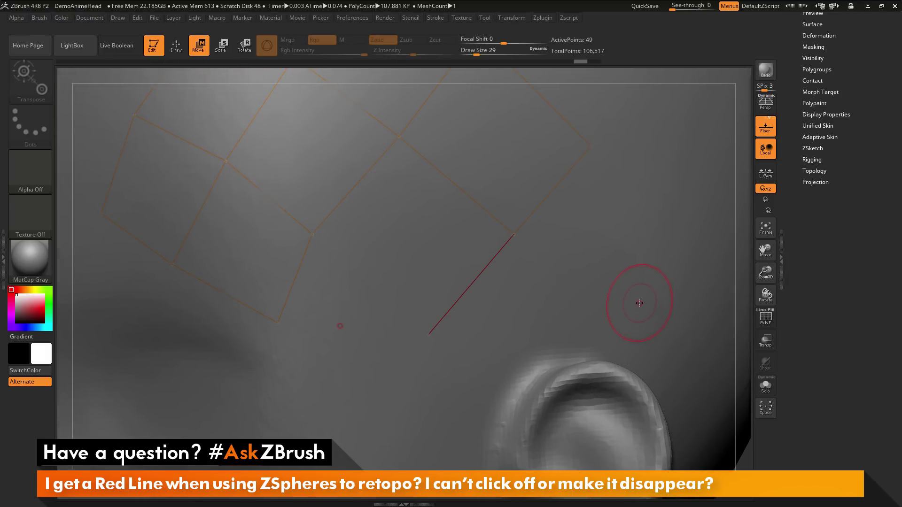
{"action": "right_click_drag", "start_coordinate": [639, 303], "coordinate": [601, 249], "text": "ctrl"}
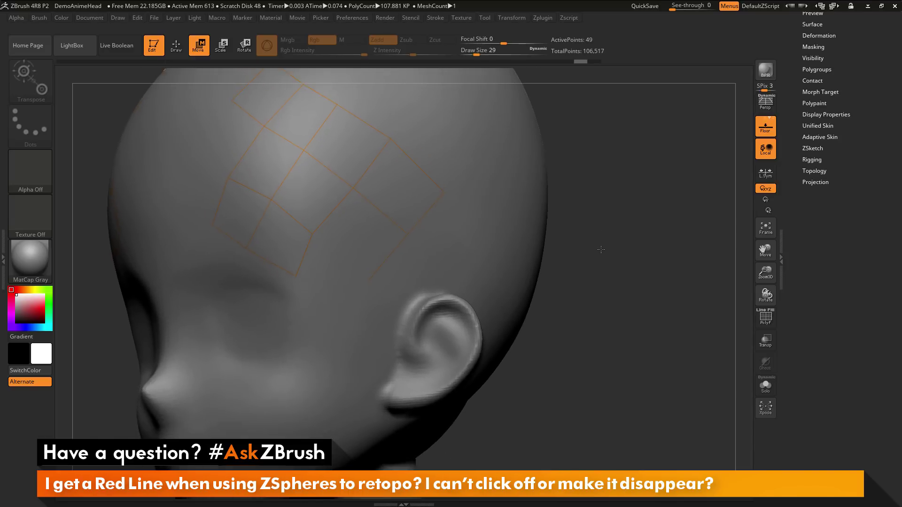
{"action": "left_click_drag", "start_coordinate": [601, 249], "coordinate": [516, 281]}
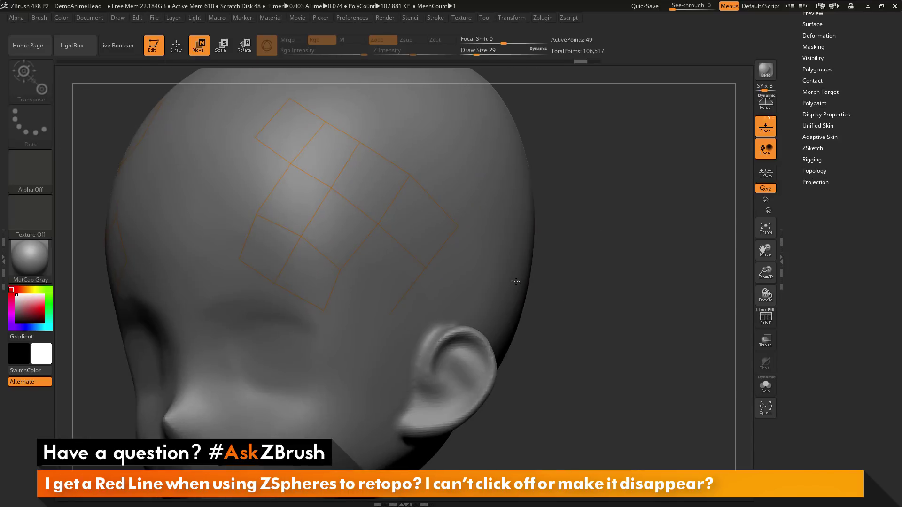
{"action": "right_click_drag", "start_coordinate": [516, 282], "coordinate": [553, 282], "text": "ctrl"}
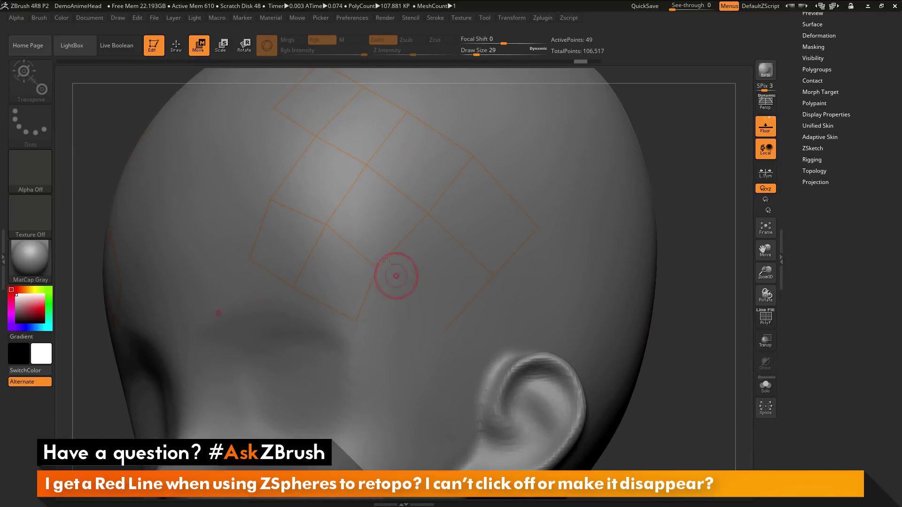
{"action": "left_click_drag", "start_coordinate": [387, 261], "coordinate": [589, 299]}
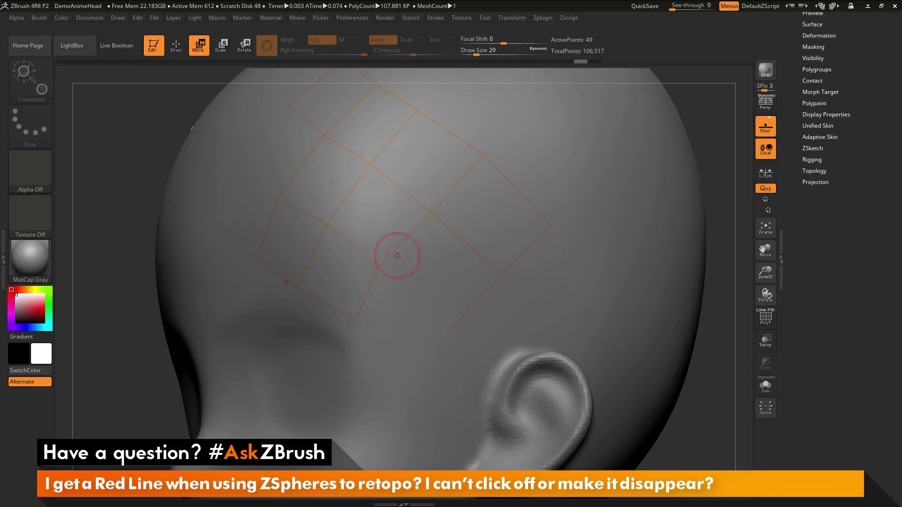
In Draw mode, join the loose point to the lower-row corner to close that quad, and draw another quad below it at the temple
{"action": "left_click", "coordinate": [177, 46]}
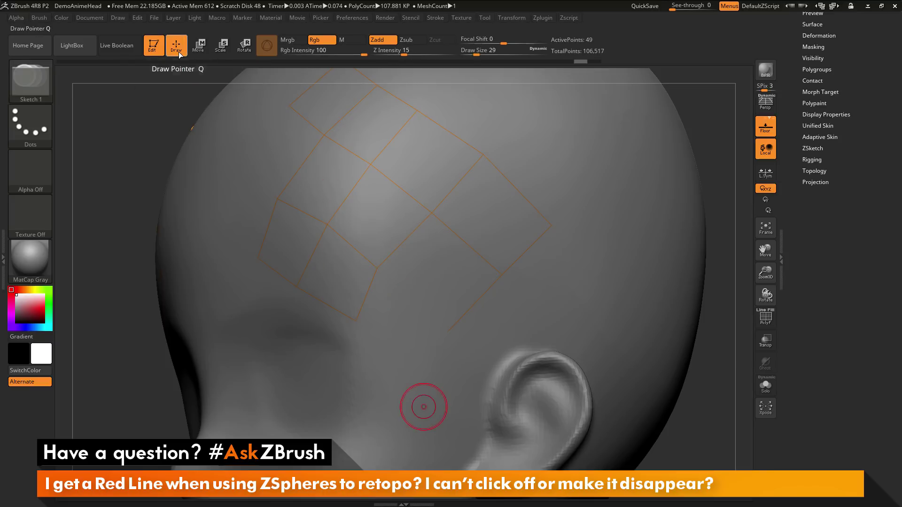
{"action": "left_click", "coordinate": [448, 332]}
{"action": "left_click", "coordinate": [377, 269]}
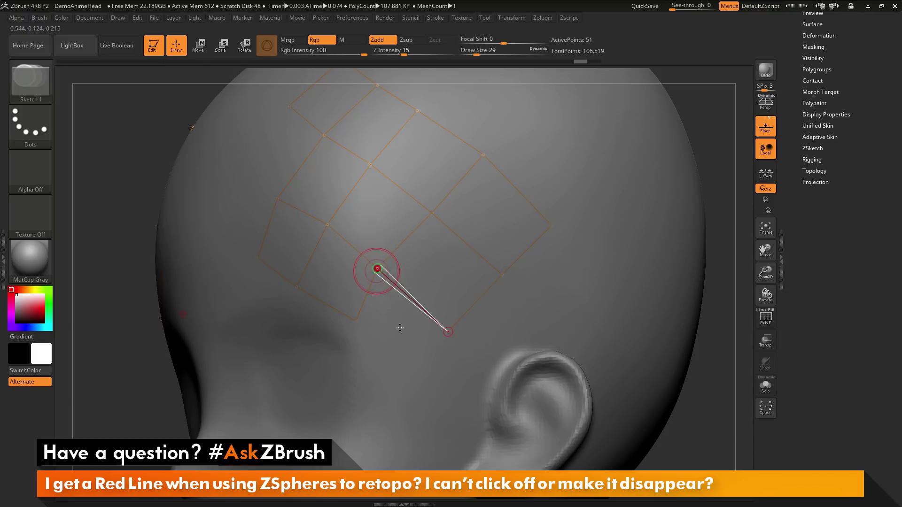
{"action": "left_click", "coordinate": [448, 332], "text": "ctrl"}
{"action": "left_click", "coordinate": [418, 366]}
{"action": "left_click", "coordinate": [357, 322]}
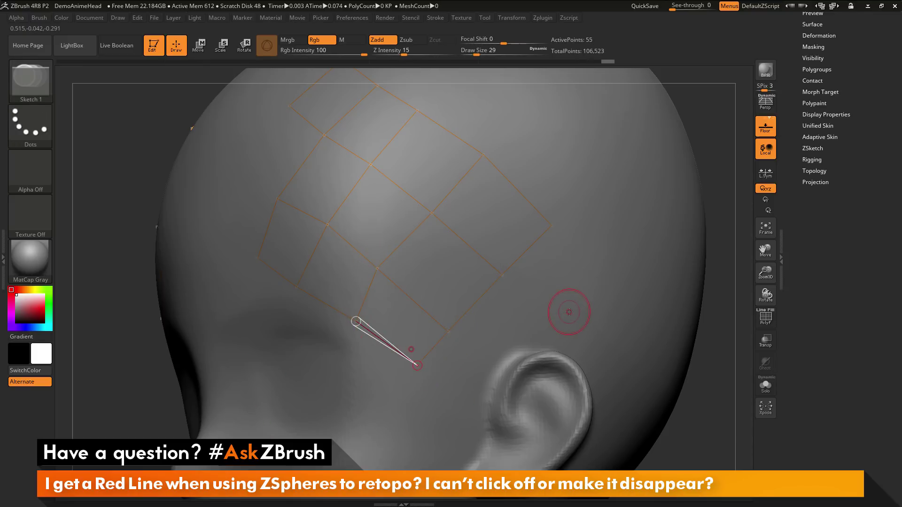
Continue the lower row with three more quads around the top of the ear, joining each to the existing corners above
{"action": "left_click", "coordinate": [455, 402]}
{"action": "left_click", "coordinate": [490, 362]}
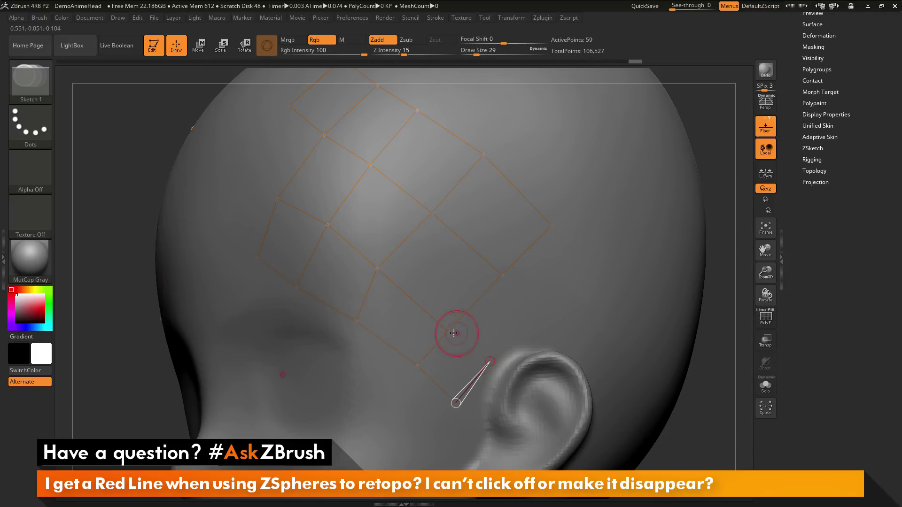
{"action": "left_click", "coordinate": [448, 332]}
{"action": "left_click", "coordinate": [533, 325]}
{"action": "left_click", "coordinate": [502, 275]}
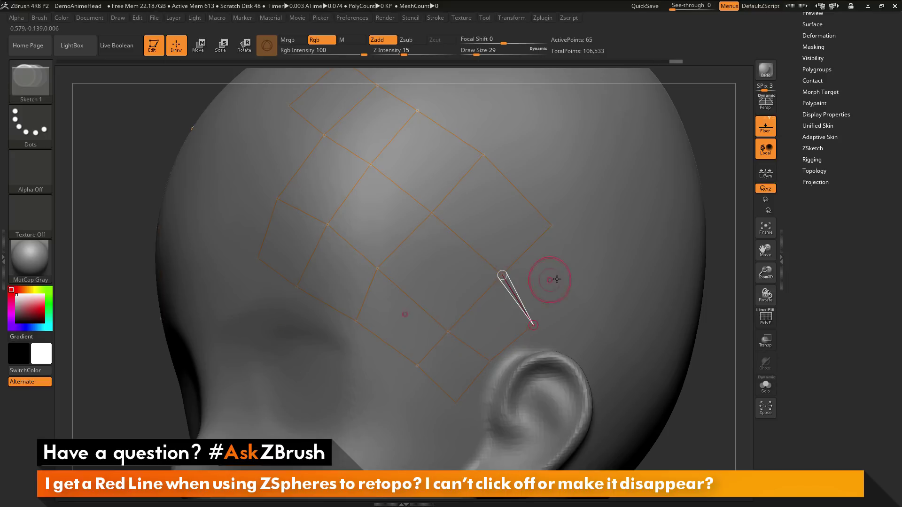
{"action": "left_click", "coordinate": [583, 284]}
{"action": "left_click", "coordinate": [551, 227]}
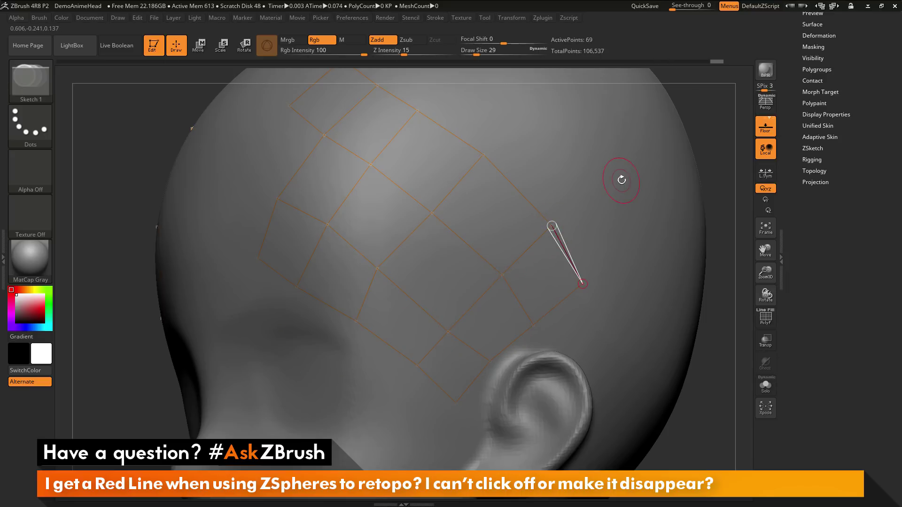